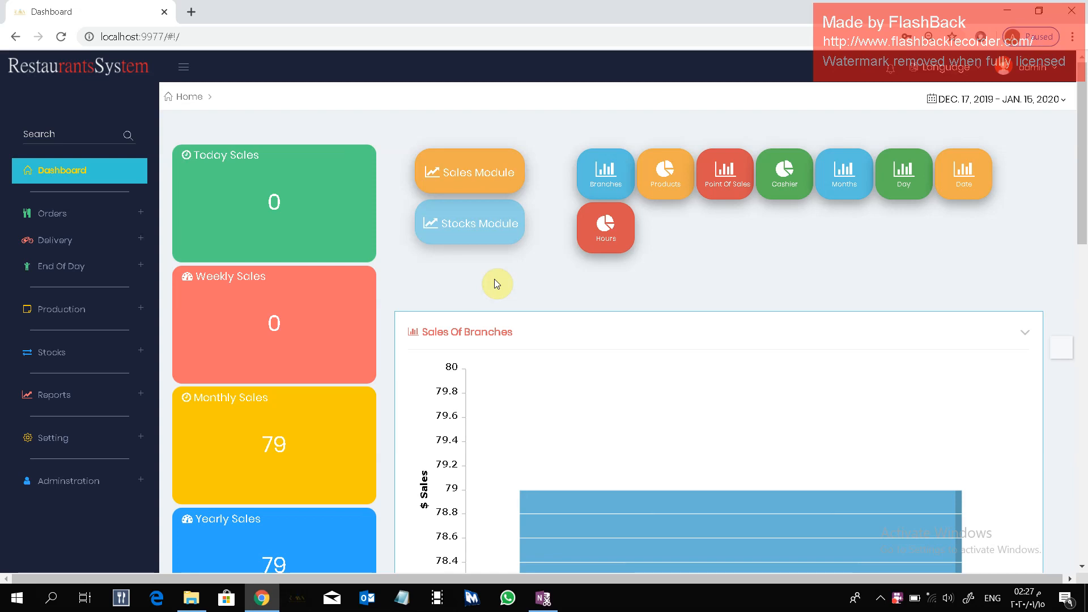
Start a new items transfer request in the stocks module.
{"action": "left_click", "coordinate": [119, 354]}
{"action": "scroll", "coordinate": [120, 357], "scroll_direction": "down", "scroll_amount": 2}
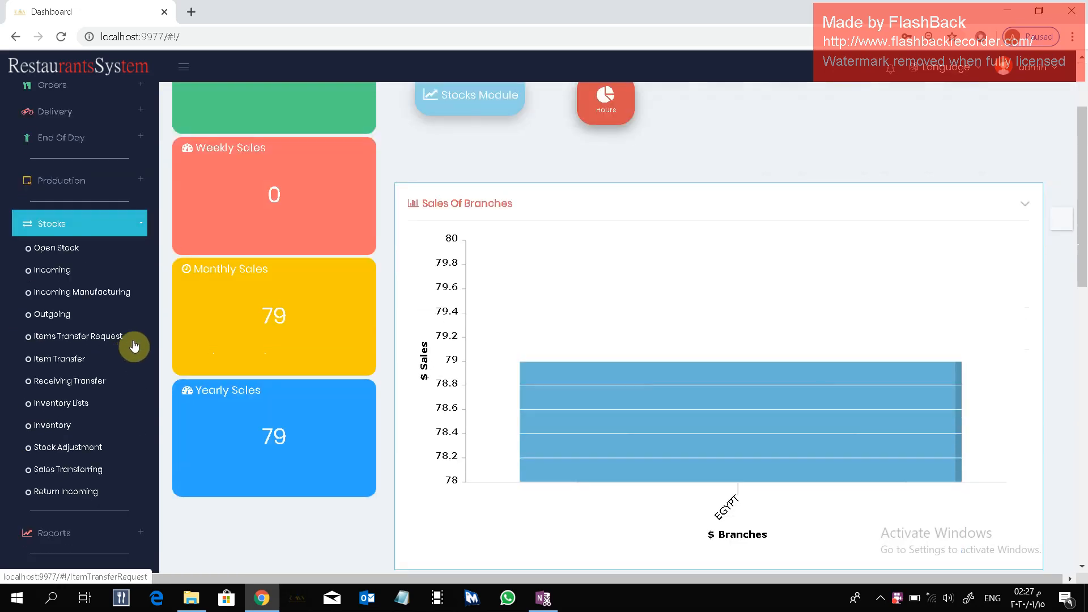
{"action": "left_click", "coordinate": [100, 338]}
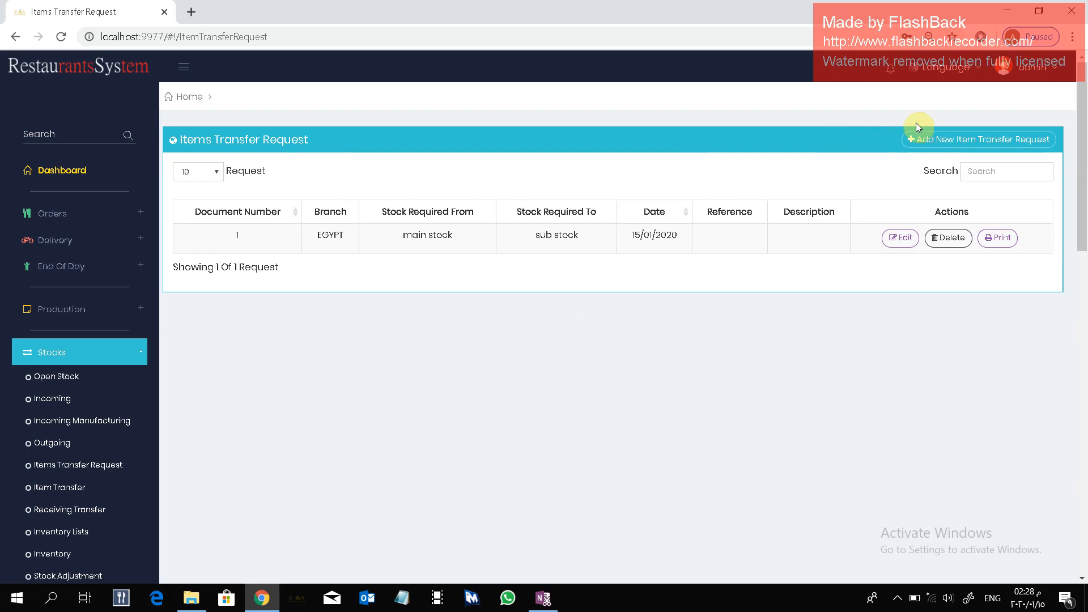
{"action": "left_click", "coordinate": [953, 143]}
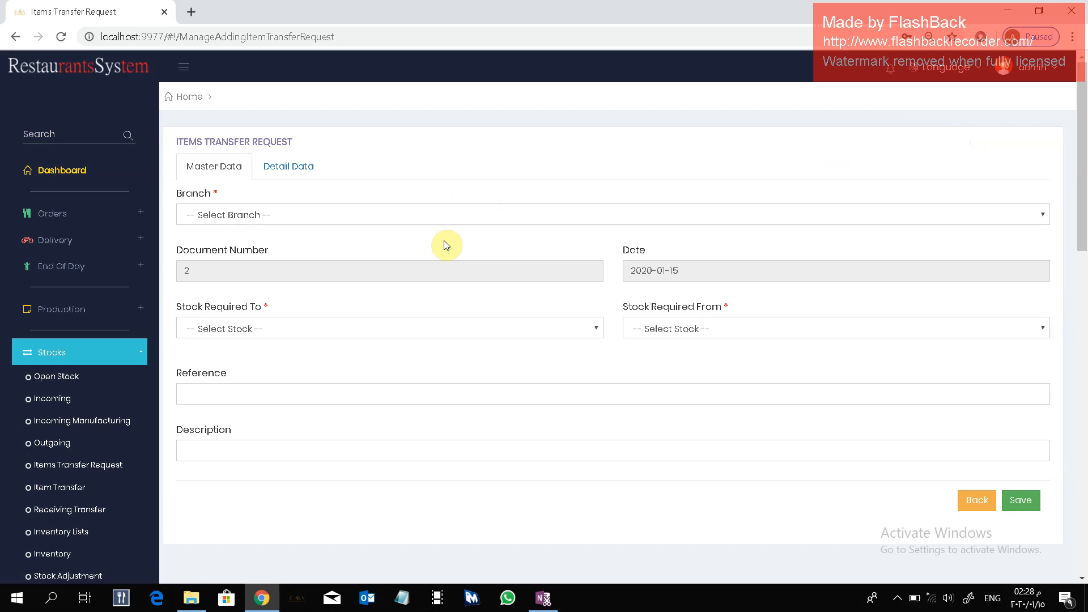
Fill the request's master data with branch EGYPT, stock required to sub stock, and stock required from main stock.
{"action": "left_click", "coordinate": [413, 214]}
{"action": "left_click", "coordinate": [411, 245]}
{"action": "left_click", "coordinate": [411, 247]}
{"action": "left_click", "coordinate": [422, 326]}
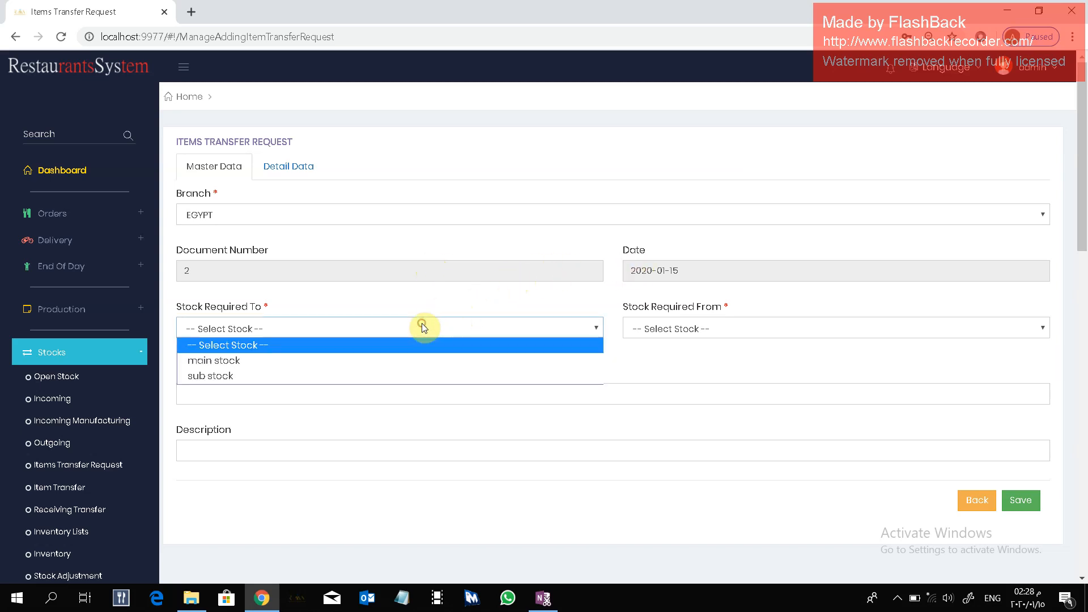
{"action": "left_click", "coordinate": [330, 374]}
{"action": "left_click", "coordinate": [651, 331]}
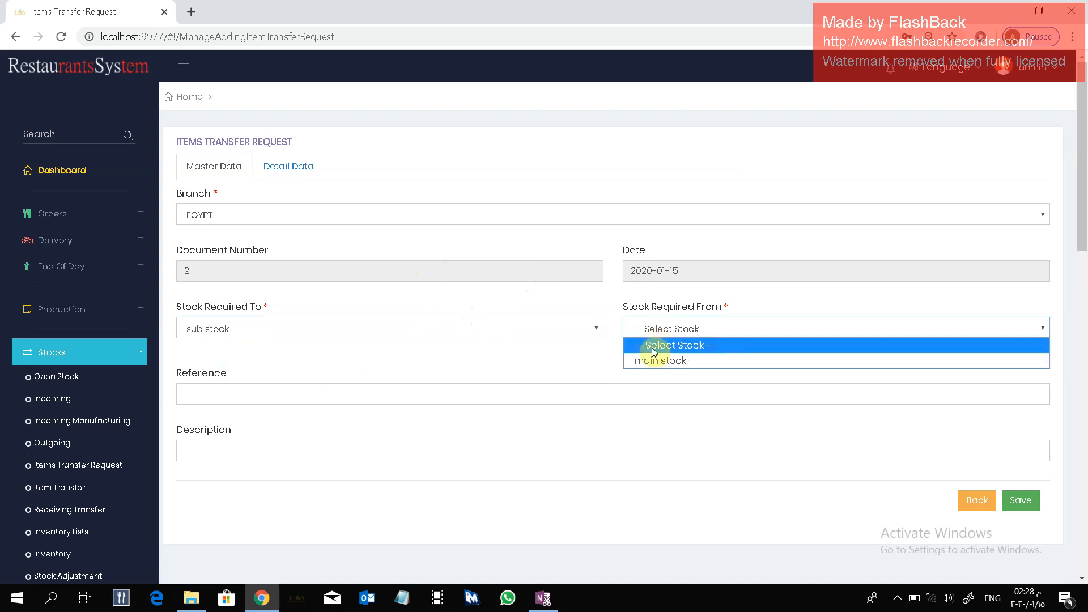
{"action": "left_click", "coordinate": [653, 360]}
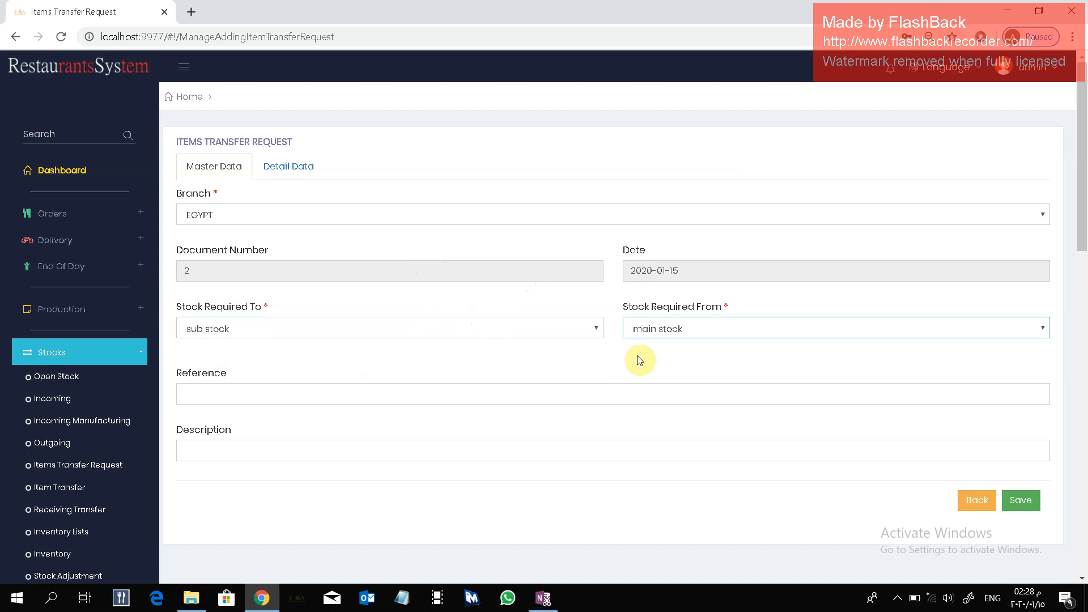
{"action": "left_click", "coordinate": [384, 400]}
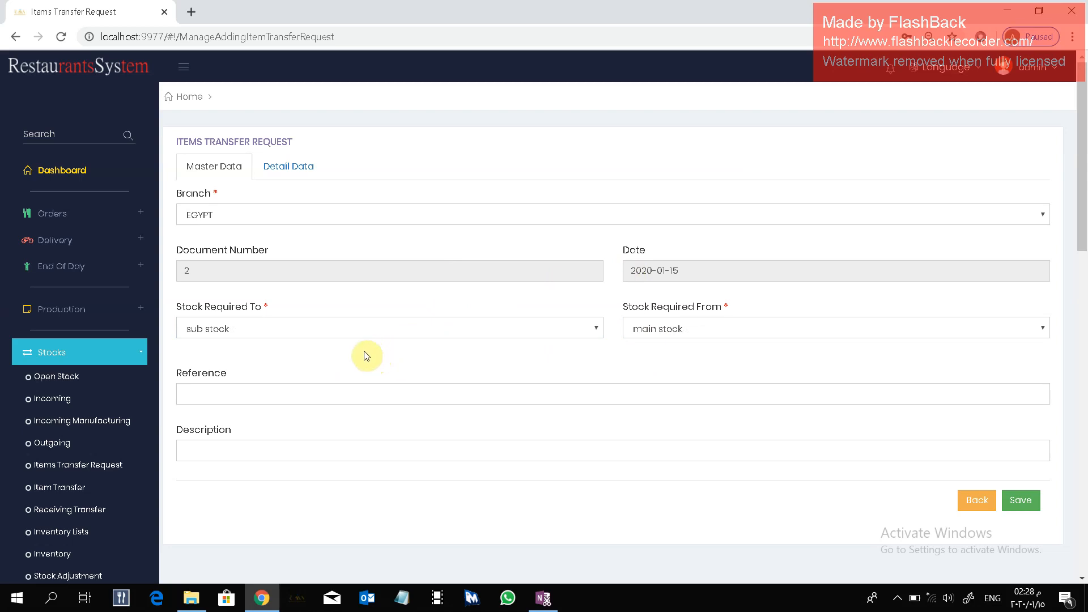
Add a detail line requesting 10 Kilo of Carrots and save the transfer request.
{"action": "left_click", "coordinate": [292, 176]}
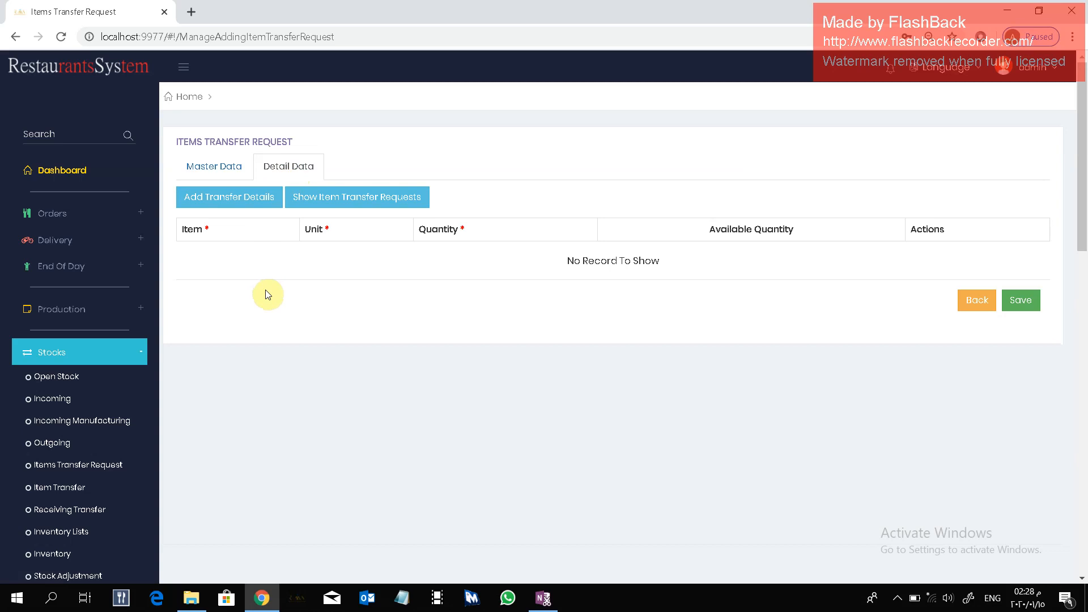
{"action": "left_click", "coordinate": [248, 204]}
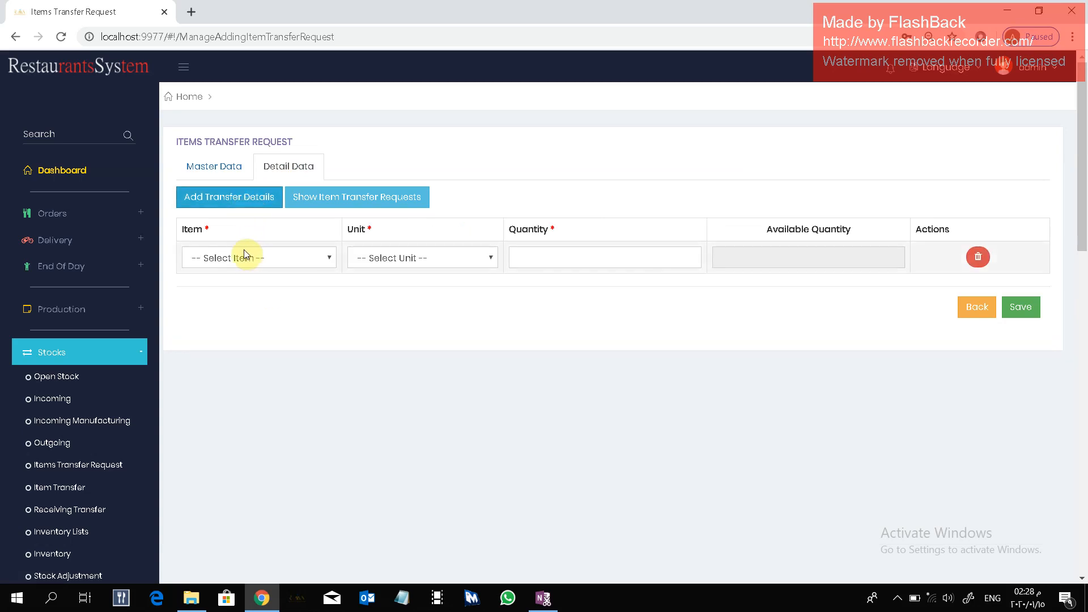
{"action": "left_click", "coordinate": [273, 258]}
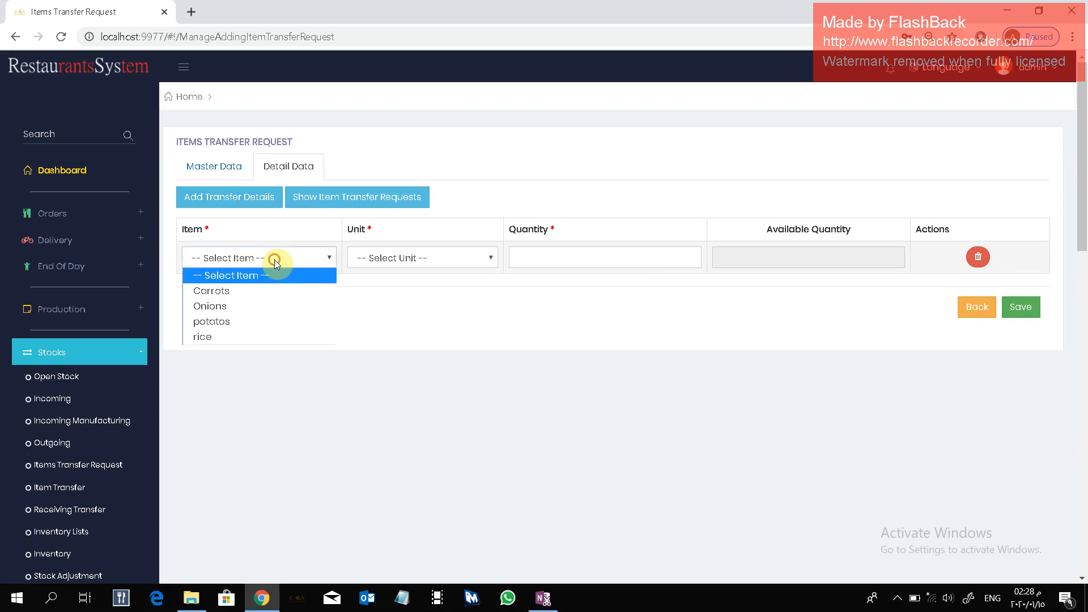
{"action": "left_click", "coordinate": [253, 291]}
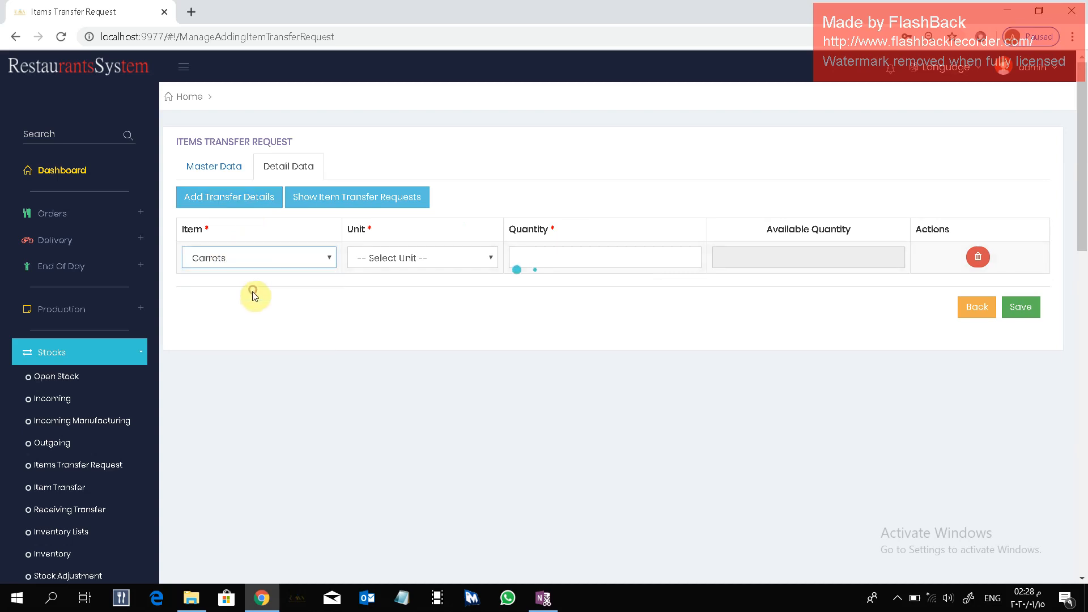
{"action": "left_click", "coordinate": [375, 262]}
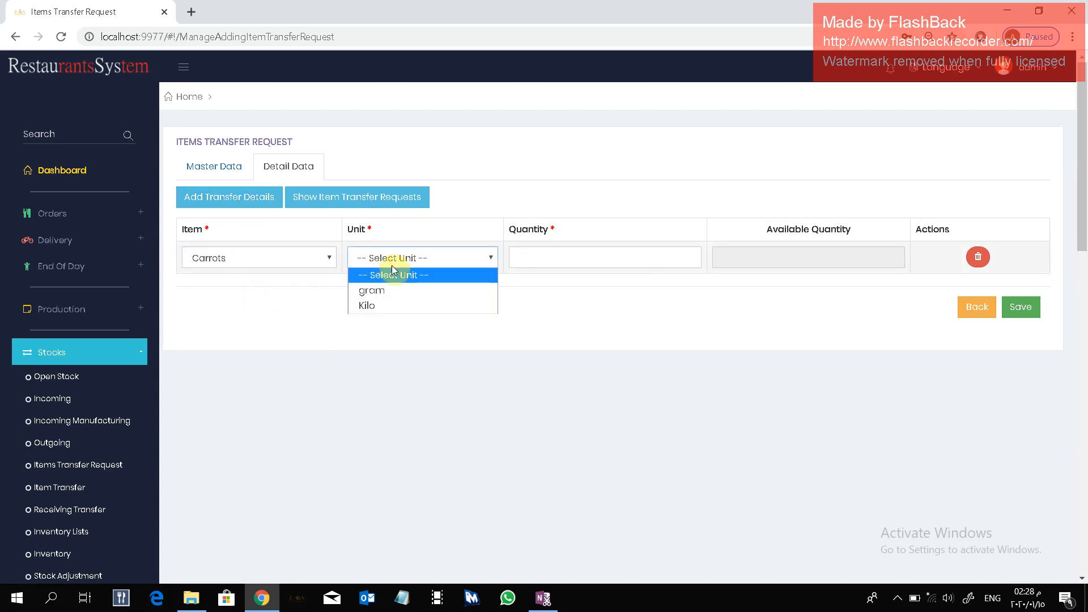
{"action": "left_click", "coordinate": [386, 307]}
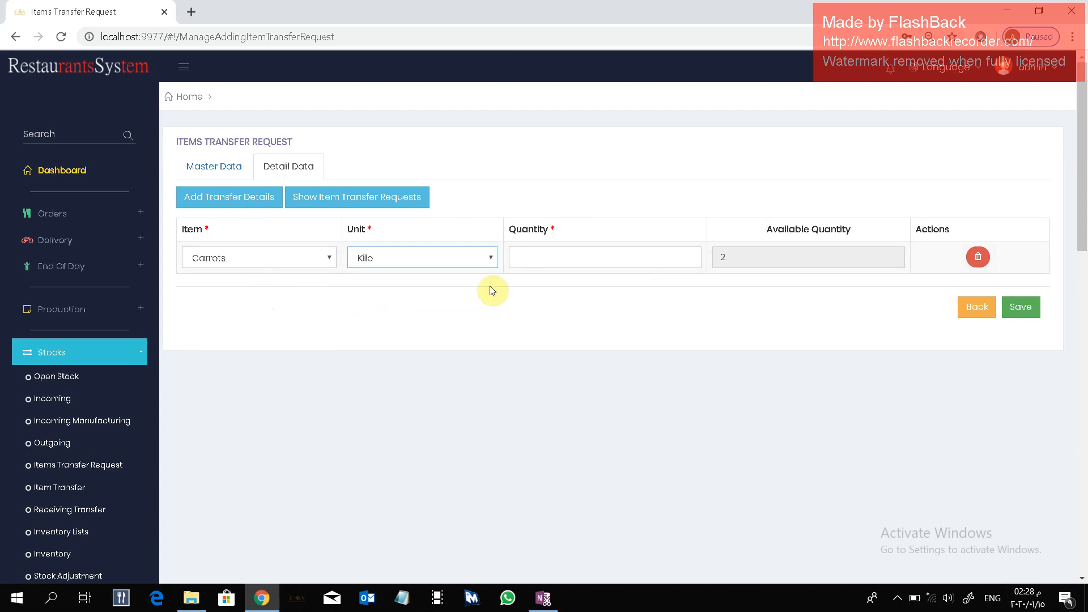
{"action": "left_click", "coordinate": [535, 254]}
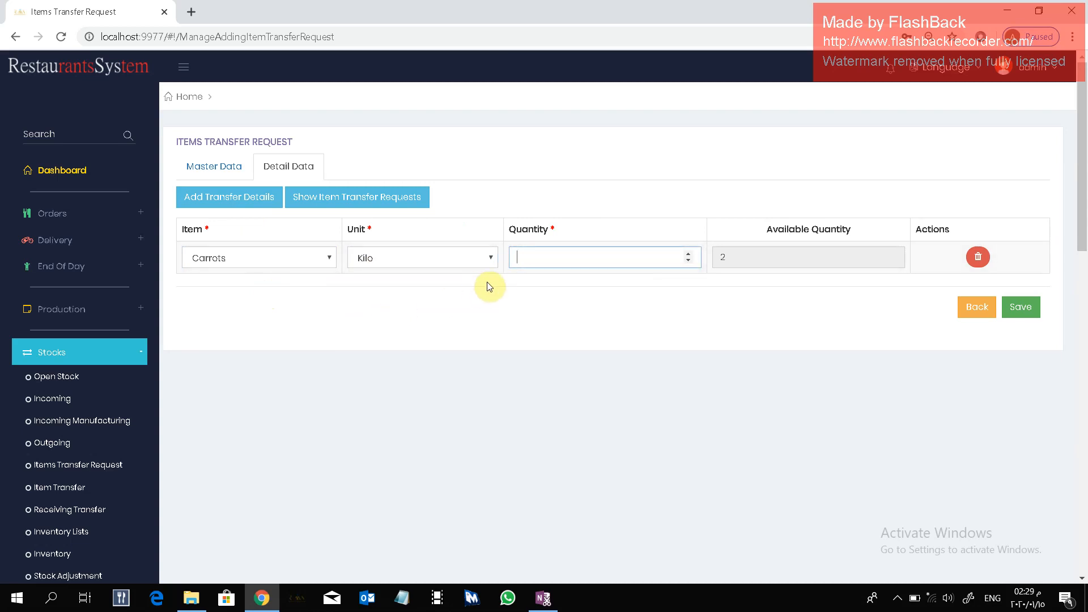
{"action": "type", "text": "10"}
{"action": "left_click", "coordinate": [610, 291]}
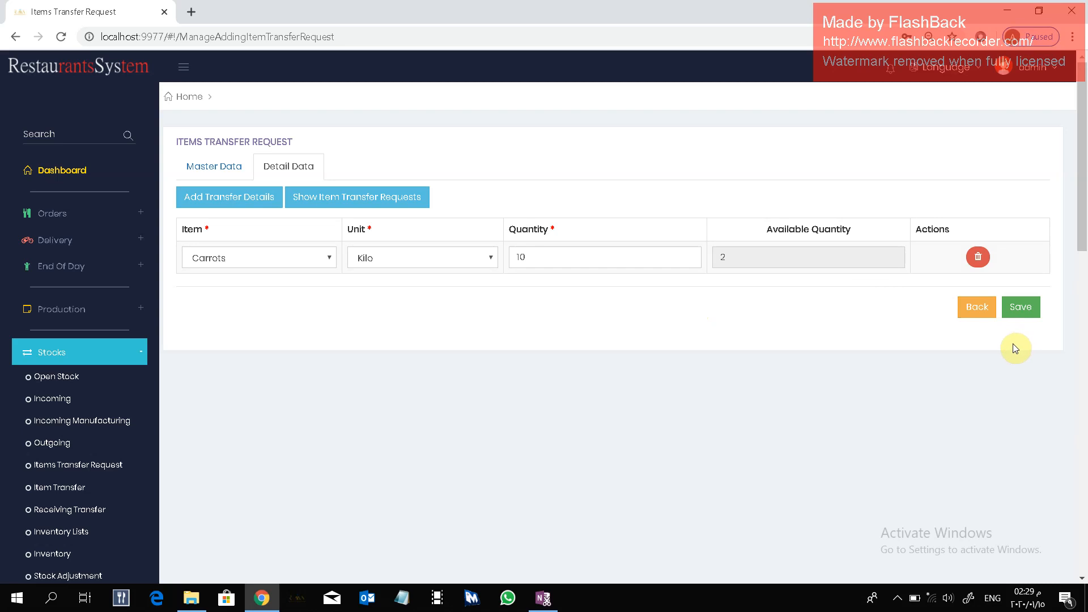
{"action": "left_click", "coordinate": [1027, 308]}
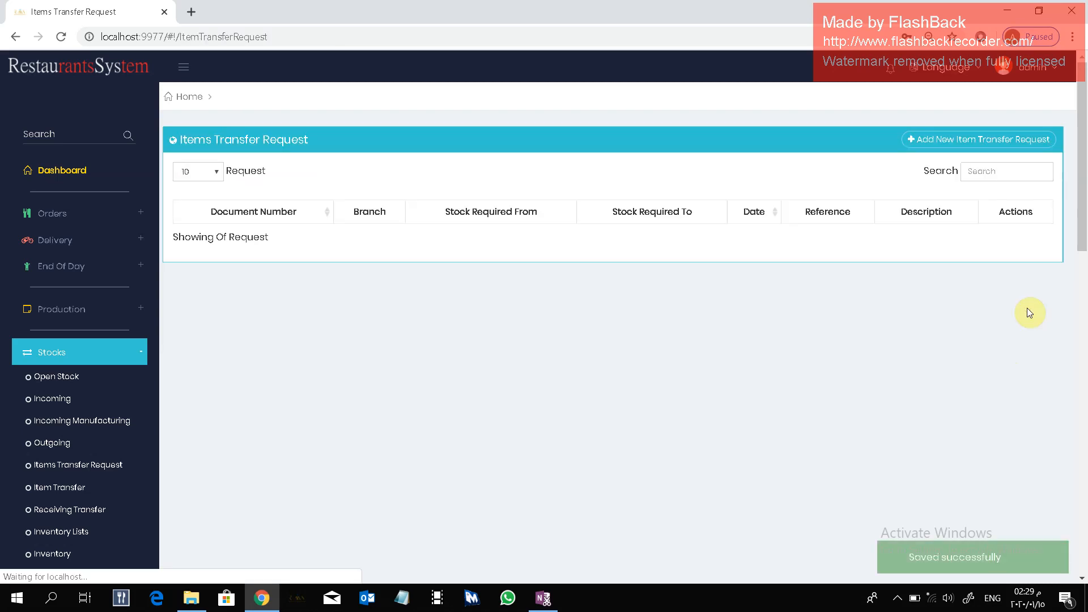
Start a new item transfer document in the stocks module.
{"action": "scroll", "coordinate": [353, 351], "scroll_direction": "down", "scroll_amount": 1}
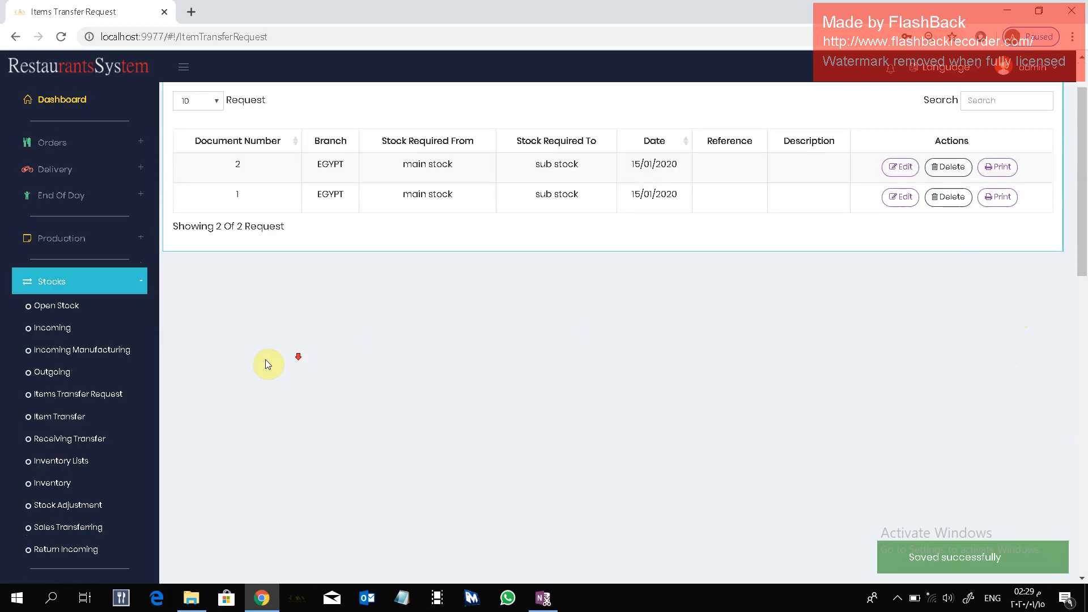
{"action": "left_click", "coordinate": [79, 417]}
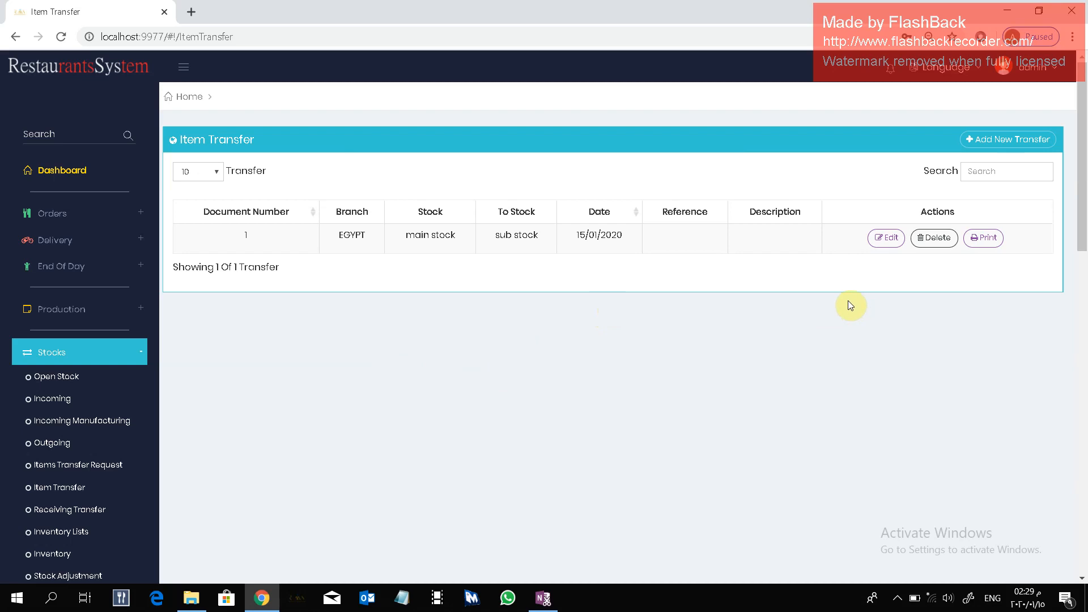
{"action": "left_click", "coordinate": [1009, 140]}
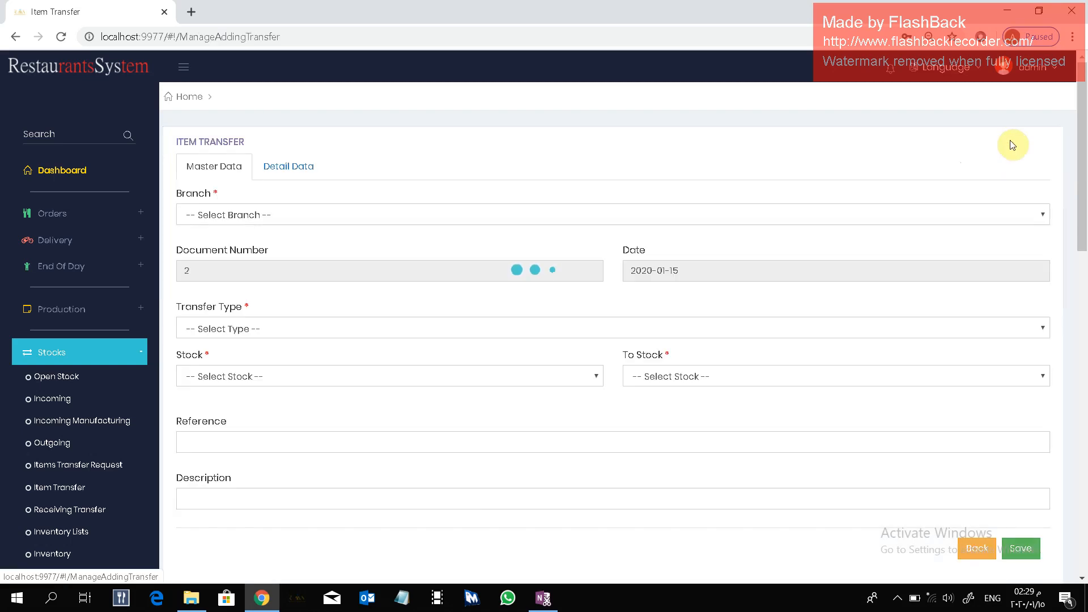
Fill the transfer's master data with branch EGYPT, type Transfer 1, source main stock, and destination sub stock.
{"action": "left_click", "coordinate": [375, 224]}
{"action": "left_click", "coordinate": [369, 248]}
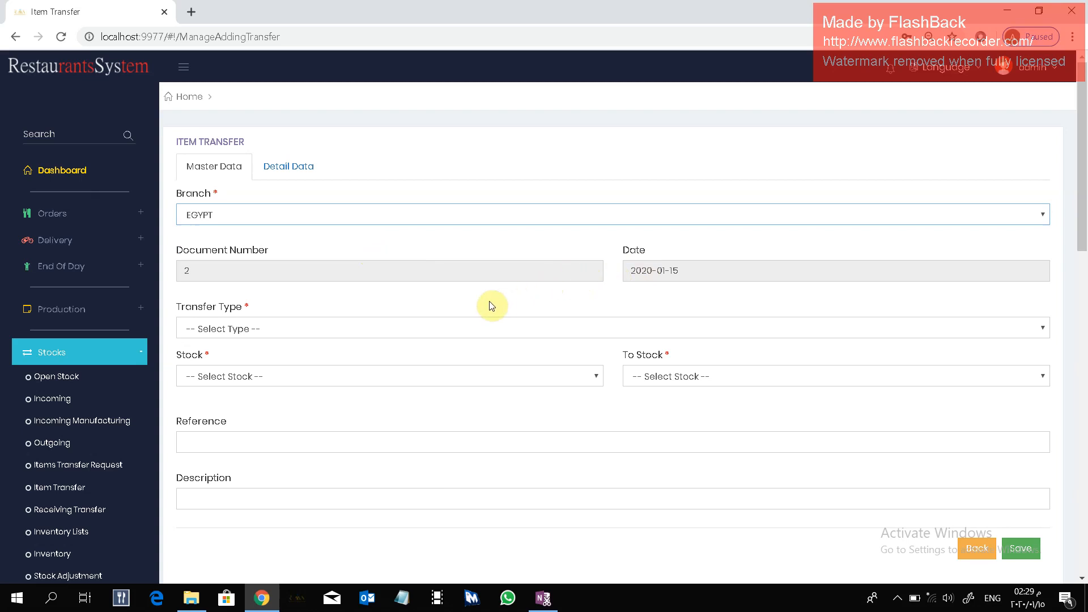
{"action": "left_click", "coordinate": [296, 328]}
{"action": "left_click", "coordinate": [301, 361]}
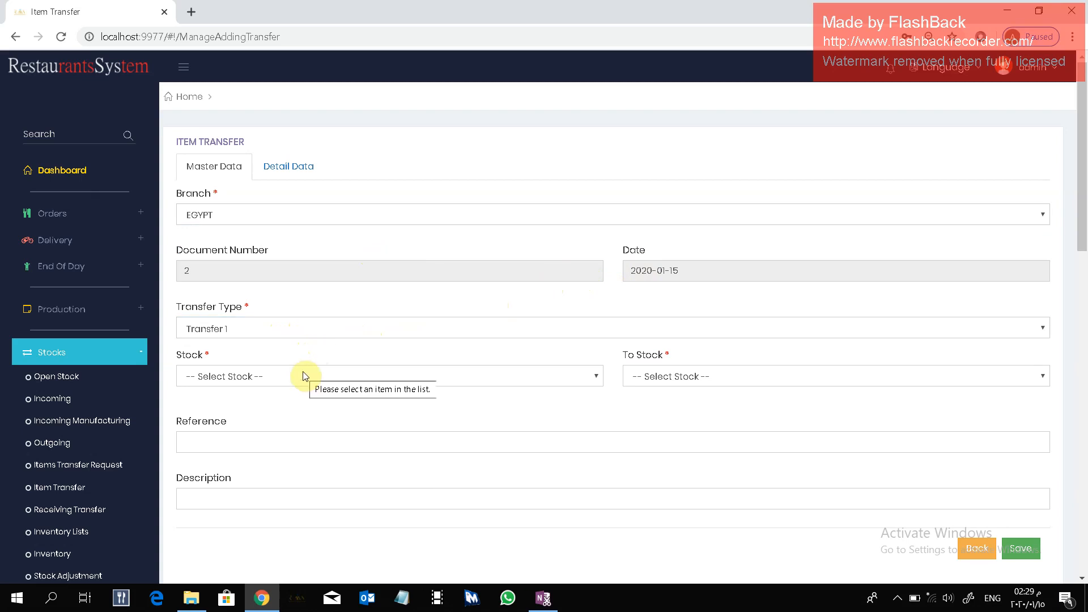
{"action": "left_click", "coordinate": [303, 376]}
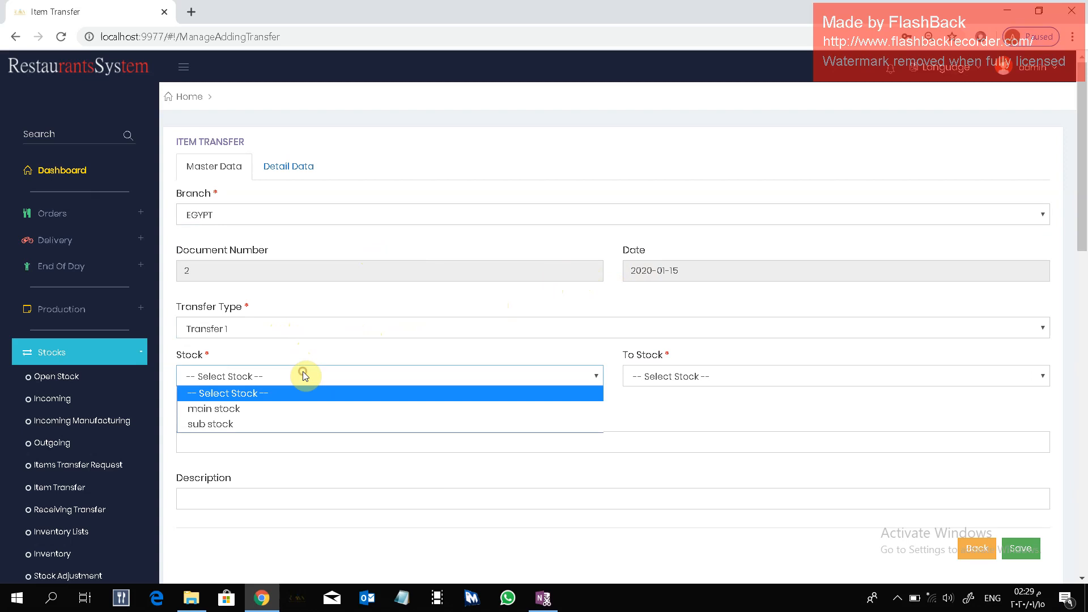
{"action": "left_click", "coordinate": [296, 402]}
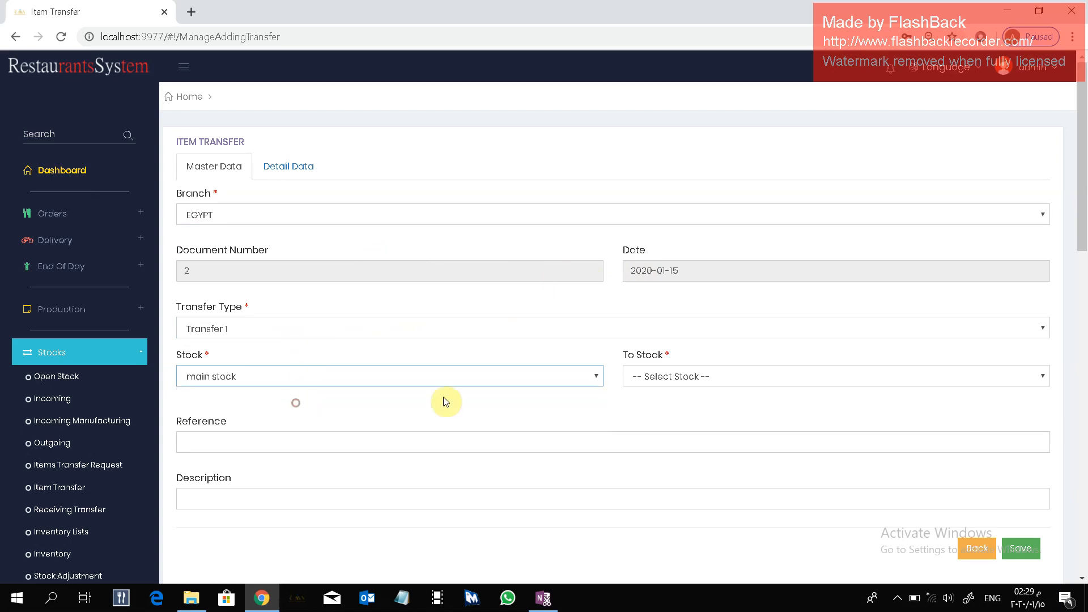
{"action": "left_click", "coordinate": [687, 375]}
{"action": "left_click", "coordinate": [685, 408]}
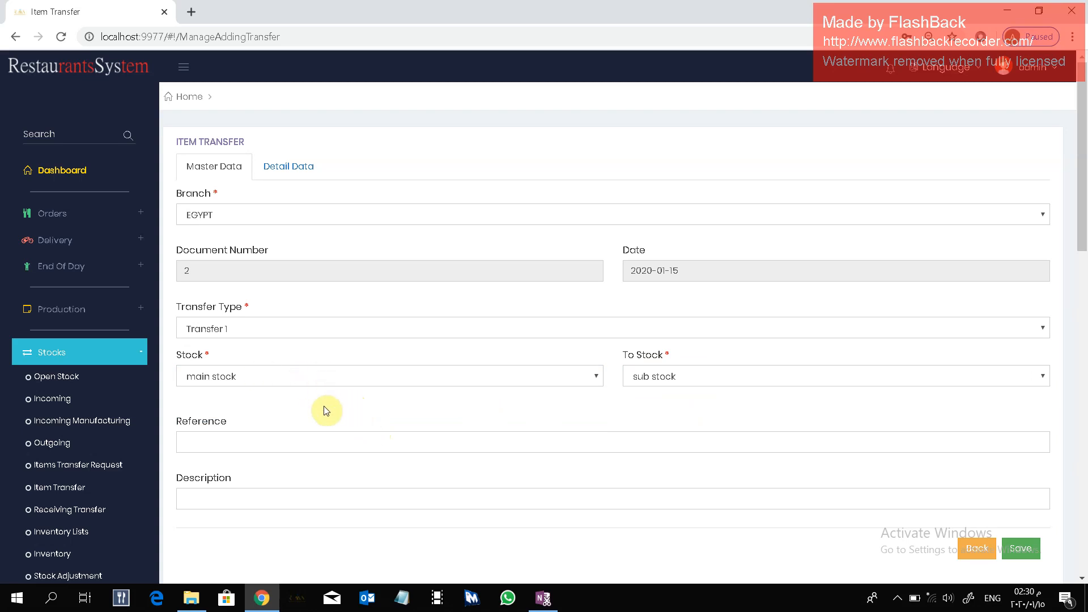
Load the items of the sub stock transfer request dated 15/01/2020 into the transfer's detail data.
{"action": "left_click", "coordinate": [299, 173]}
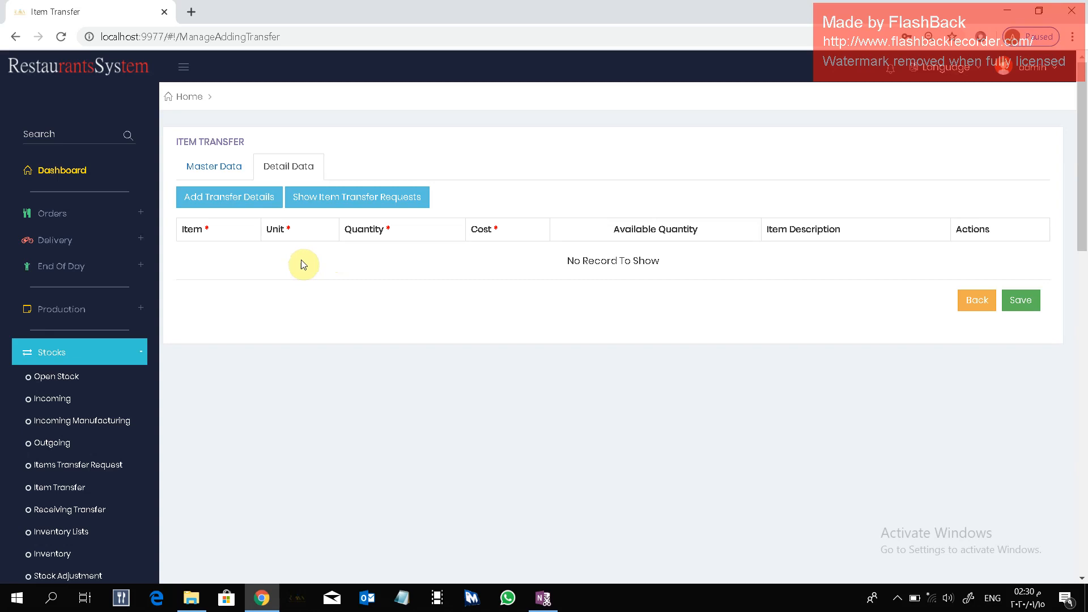
{"action": "left_click", "coordinate": [336, 195]}
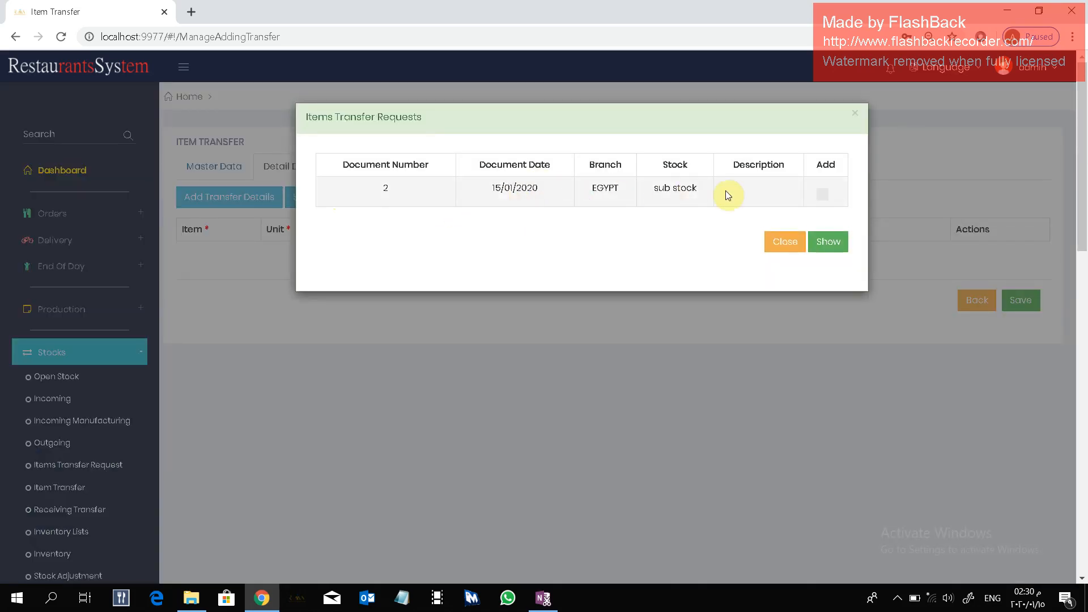
{"action": "left_click", "coordinate": [822, 195]}
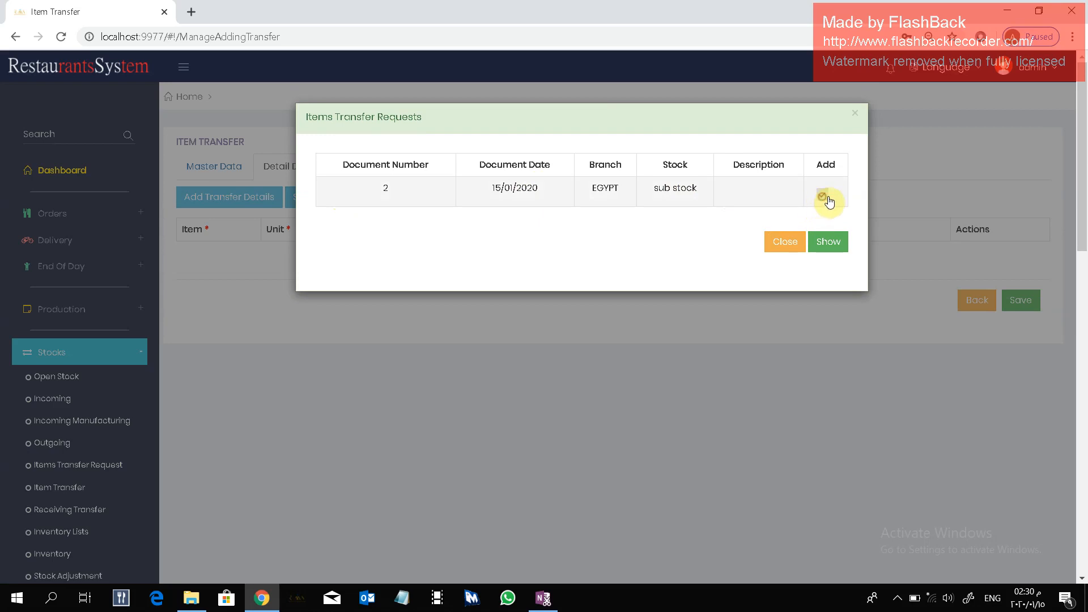
{"action": "left_click", "coordinate": [830, 243]}
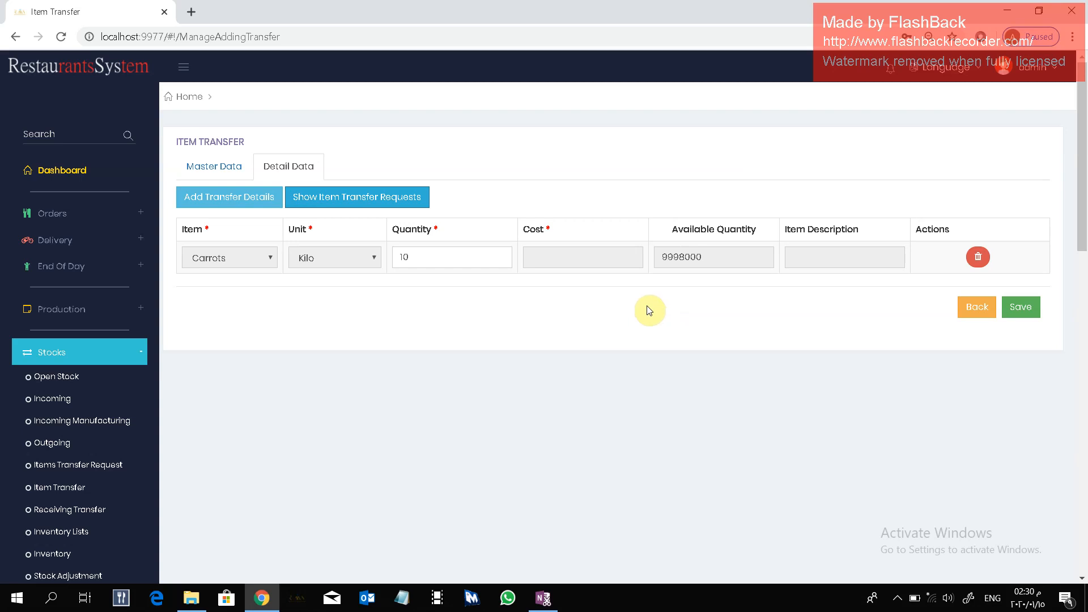
Add a second detail line to the transfer for 10 Kilo of Onions.
{"action": "left_click", "coordinate": [252, 206]}
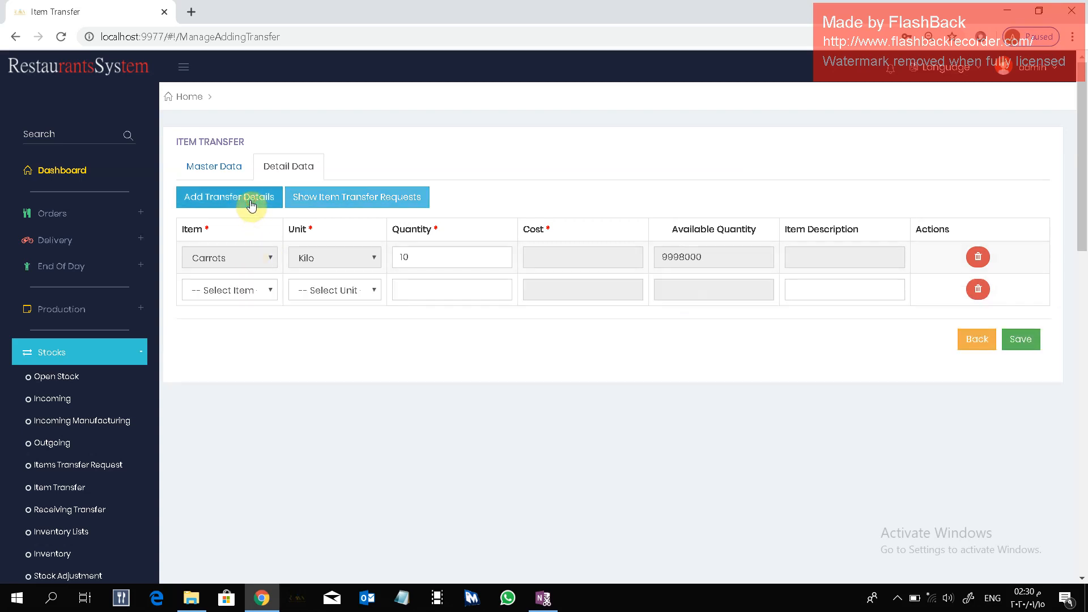
{"action": "left_click", "coordinate": [245, 290]}
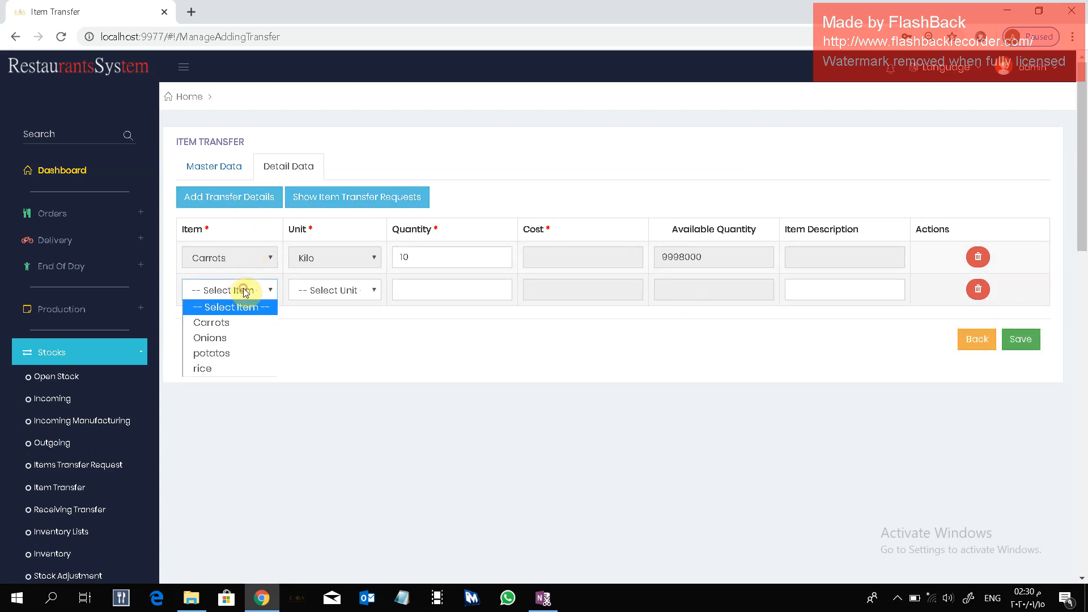
{"action": "left_click", "coordinate": [240, 340]}
{"action": "left_click", "coordinate": [352, 294]}
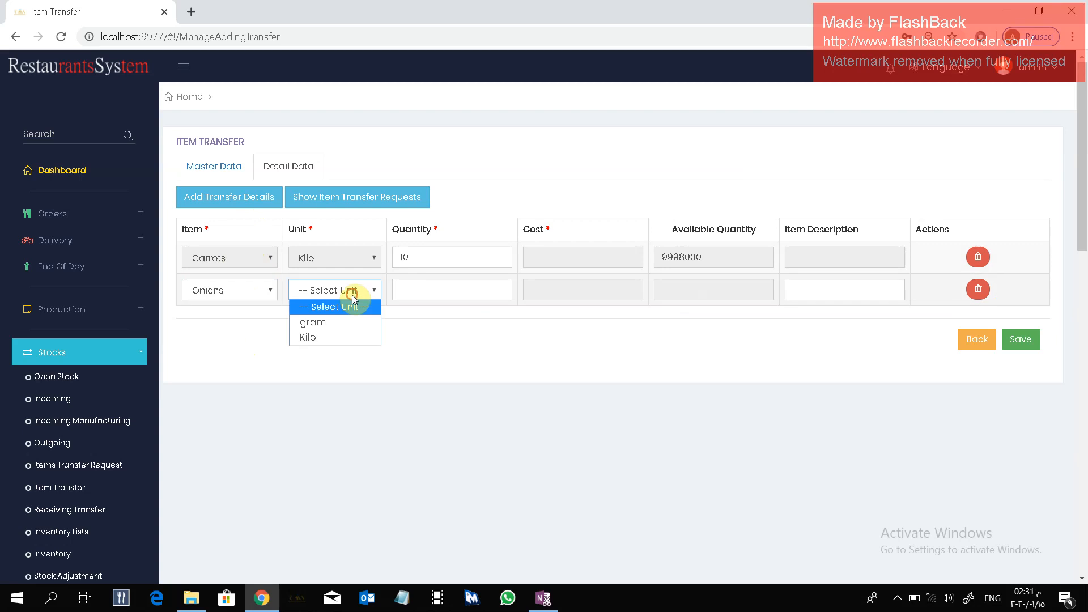
{"action": "left_click", "coordinate": [348, 336]}
{"action": "left_click", "coordinate": [418, 289]}
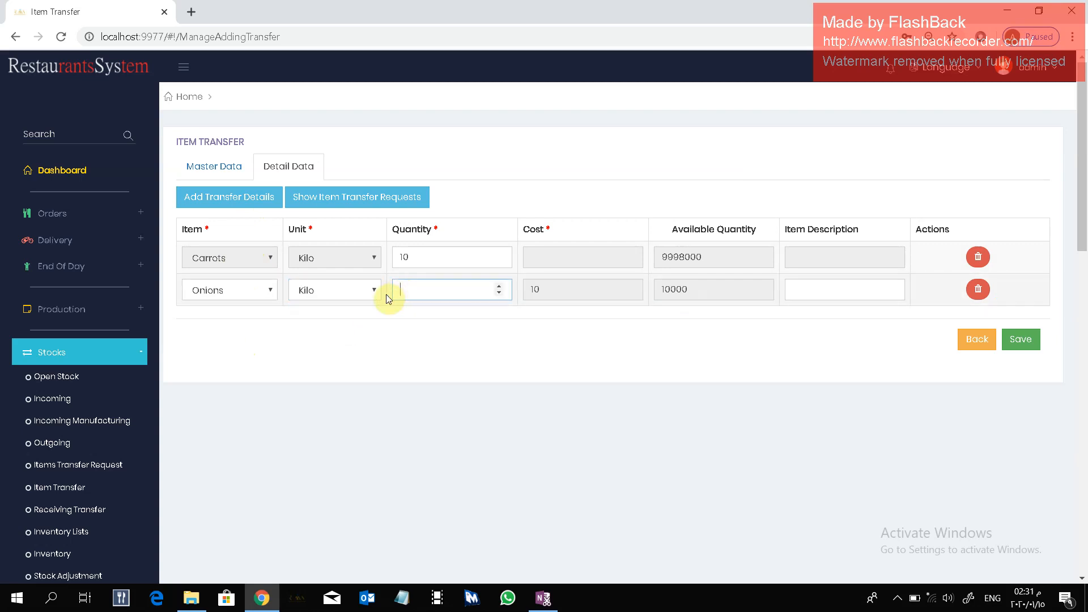
{"action": "type", "text": "10"}
{"action": "left_click", "coordinate": [696, 326]}
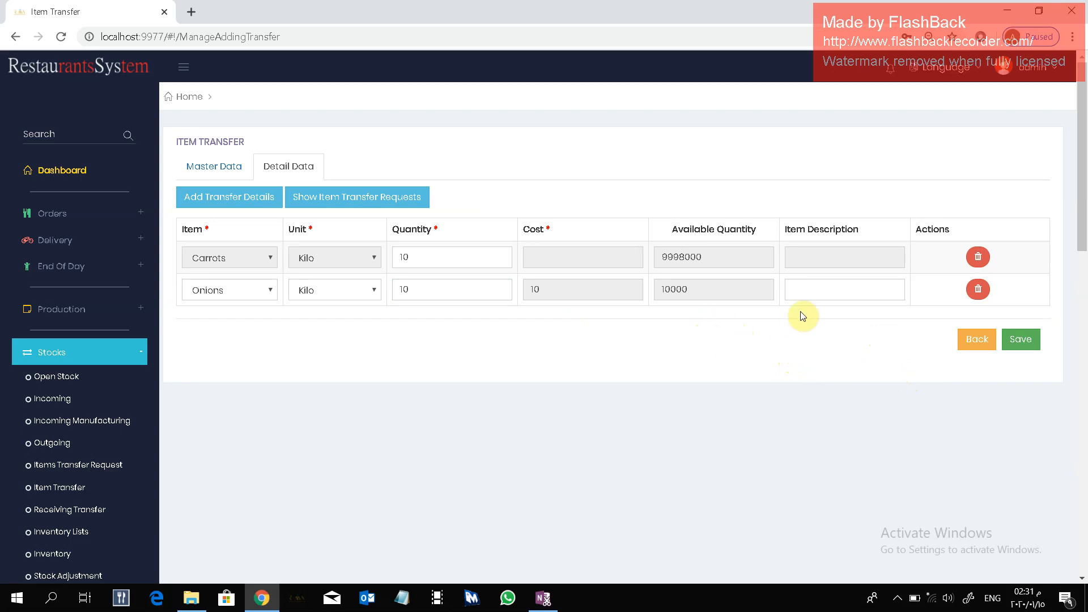
Save the item transfer with its Carrots and Onions lines.
{"action": "scroll", "coordinate": [641, 357], "scroll_direction": "down", "scroll_amount": 1}
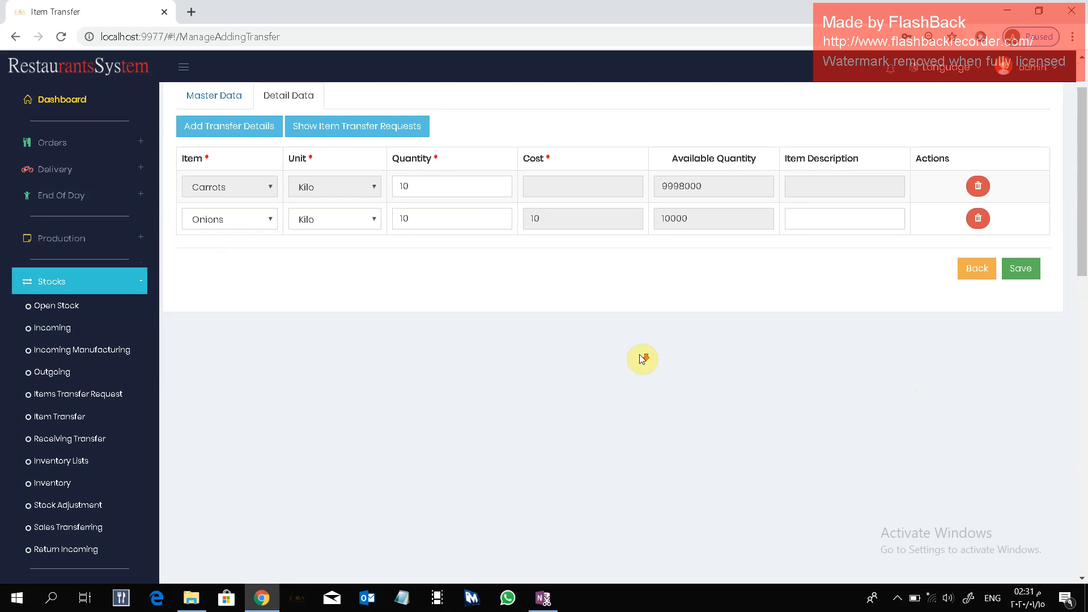
{"action": "scroll", "coordinate": [641, 357], "scroll_direction": "up", "scroll_amount": 1}
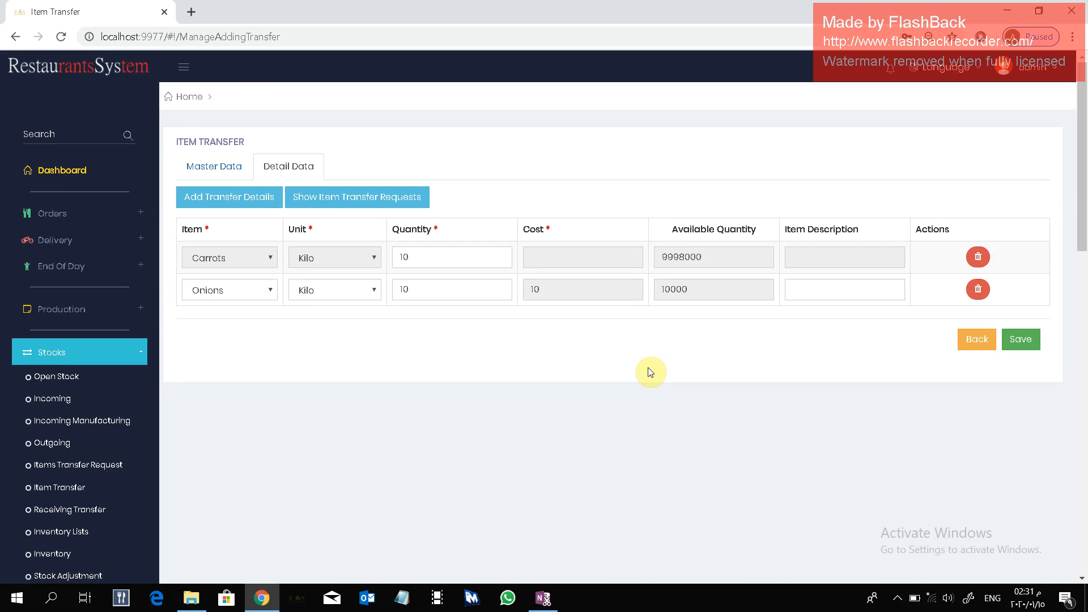
{"action": "left_click", "coordinate": [1028, 340]}
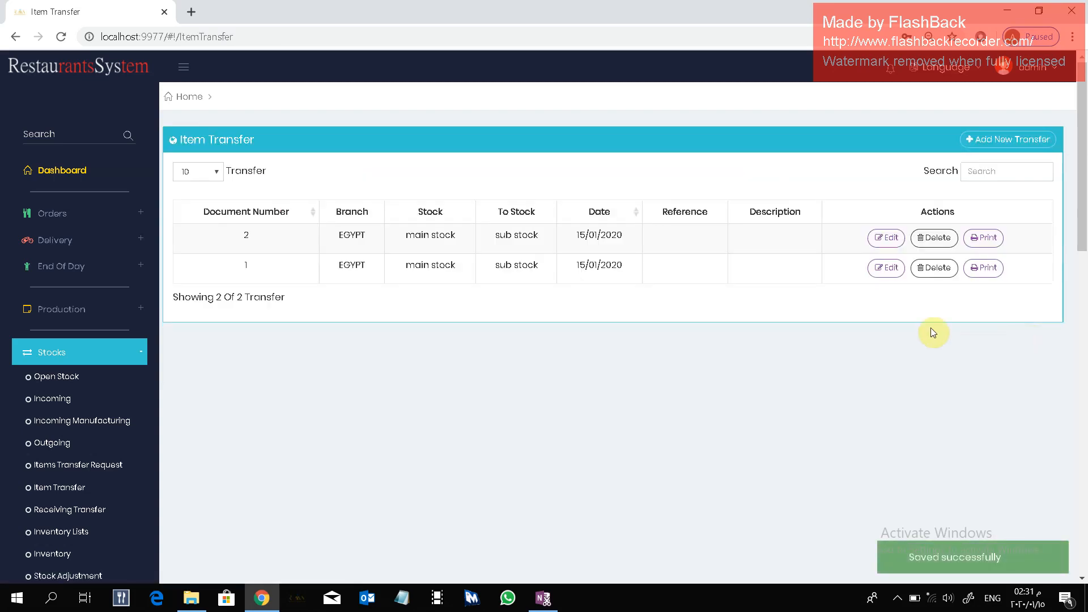